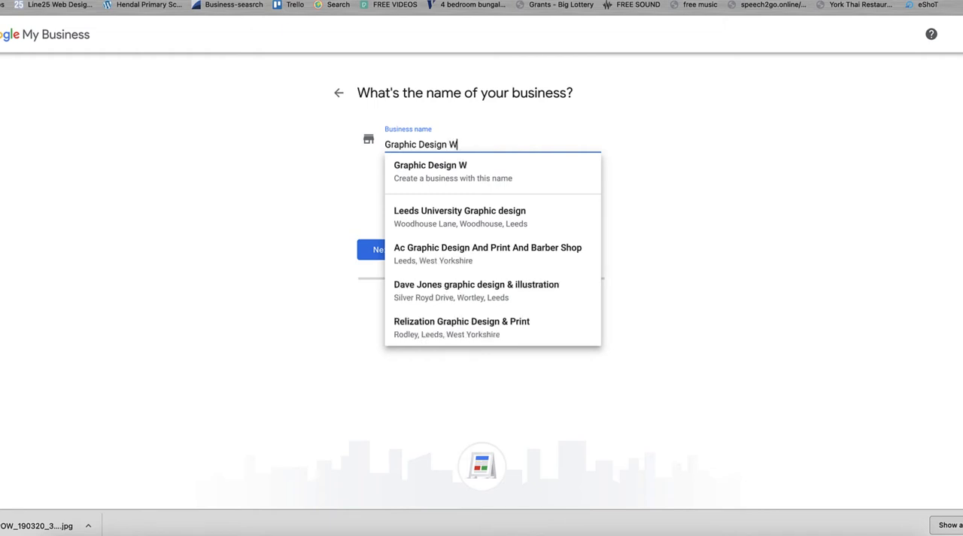
Step: Name the business Graphic Design Yorkshire and continue to the category question
{"action": "key", "text": "BackSpace"}
{"action": "type", "text": "York"}
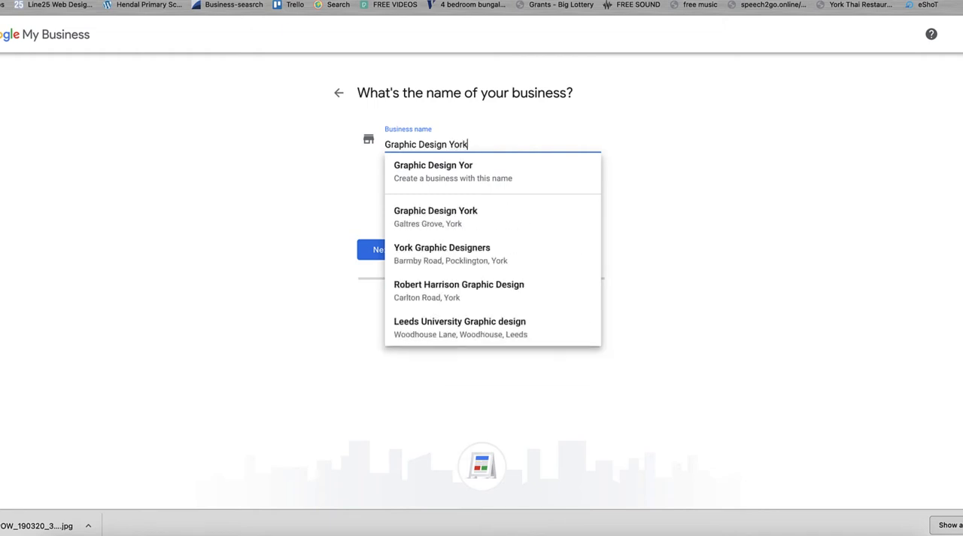
{"action": "type", "text": "shire"}
{"action": "left_click", "coordinate": [664, 151]}
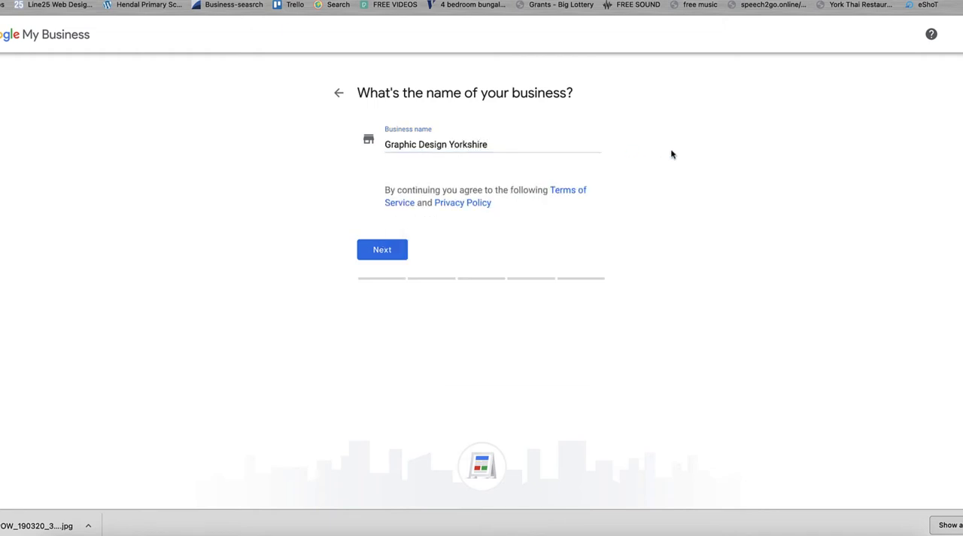
{"action": "left_click", "coordinate": [390, 252]}
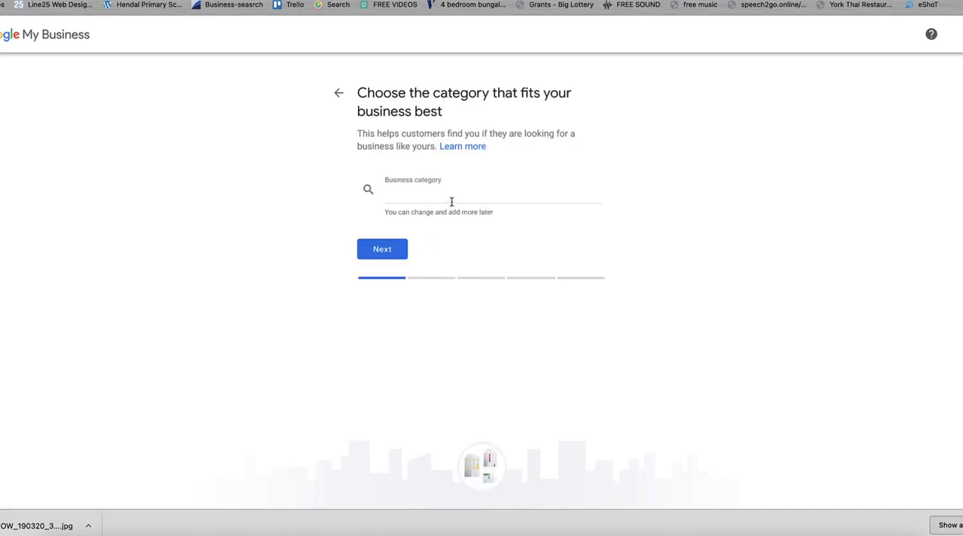
Step: Set the business category to Graphic designer and continue to the location question
{"action": "left_click", "coordinate": [452, 201]}
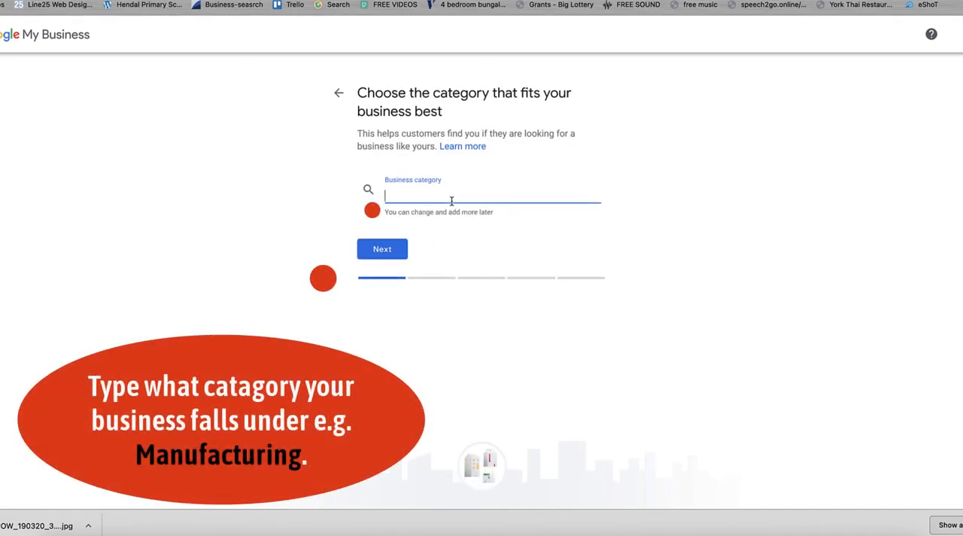
{"action": "type", "text": "Graph"}
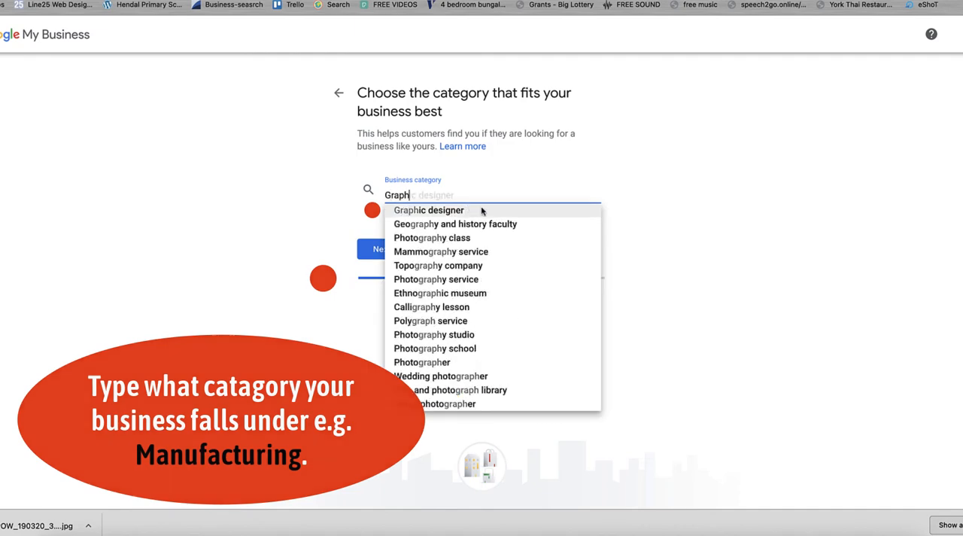
{"action": "left_click", "coordinate": [458, 209]}
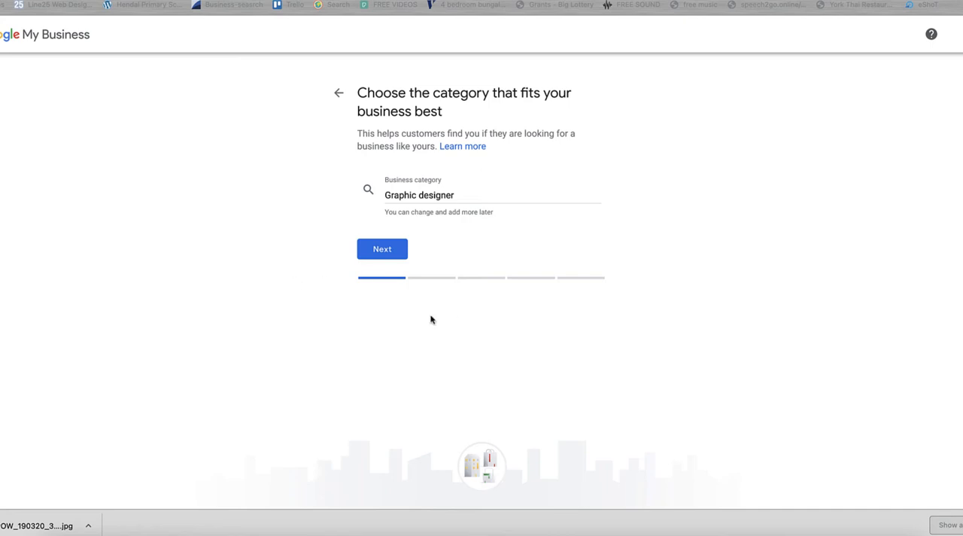
{"action": "left_click", "coordinate": [370, 253]}
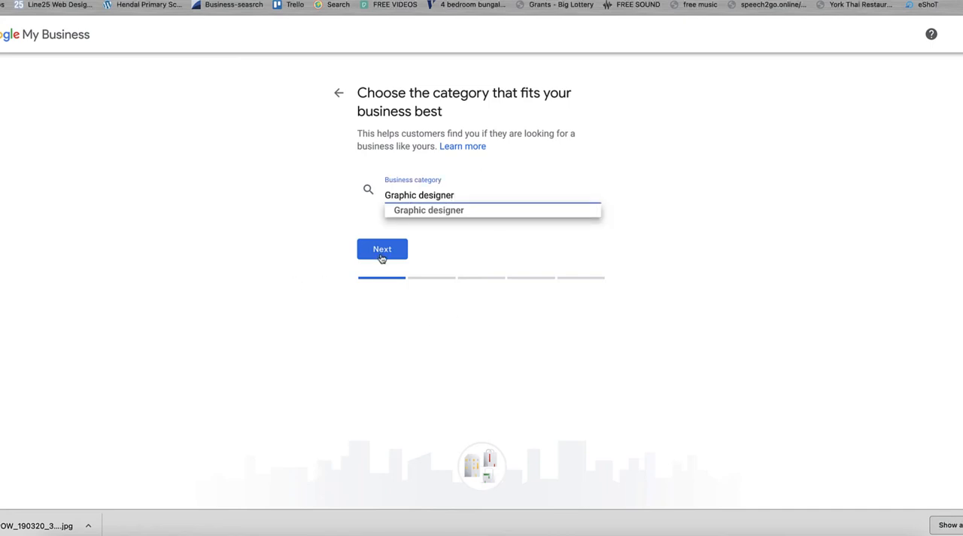
{"action": "left_click", "coordinate": [385, 255]}
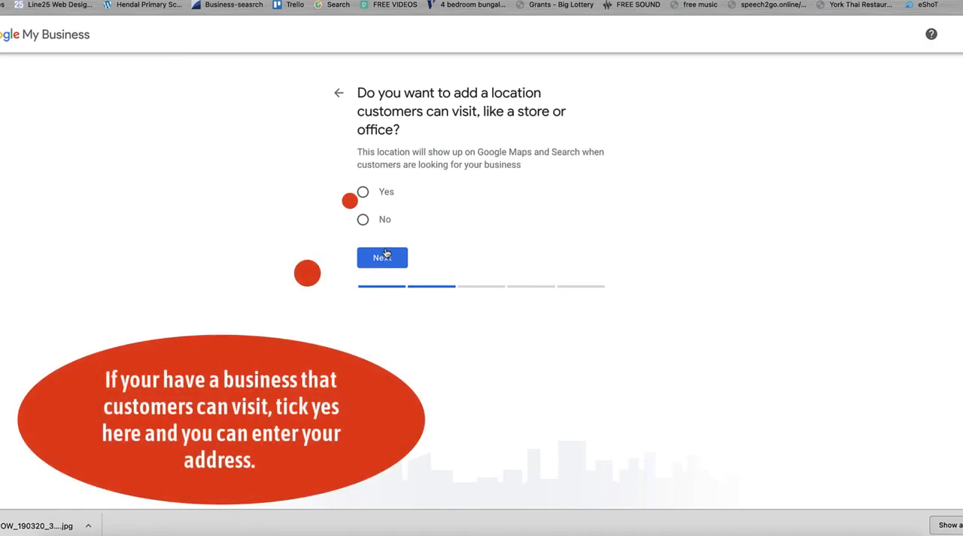
Step: Answer No to adding a location customers can visit, and add Yorkshire, UK as the service area
{"action": "left_click", "coordinate": [362, 218]}
{"action": "left_click", "coordinate": [388, 263]}
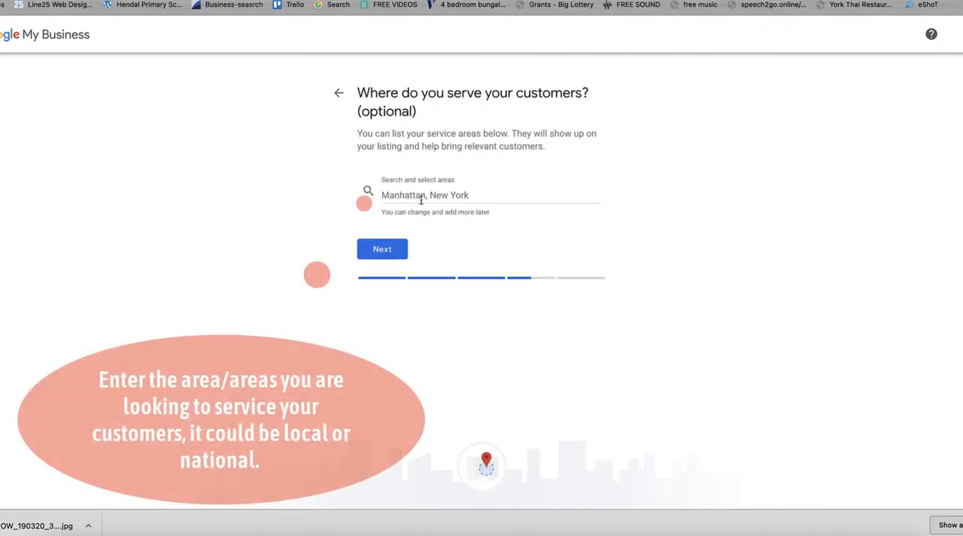
{"action": "left_click", "coordinate": [420, 199]}
{"action": "type", "text": "Yorksh"}
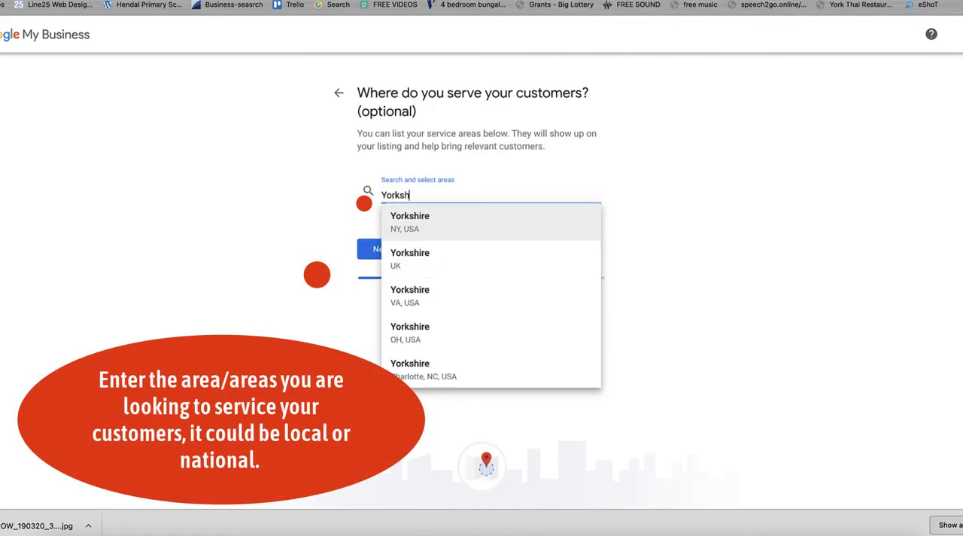
{"action": "type", "text": "ire"}
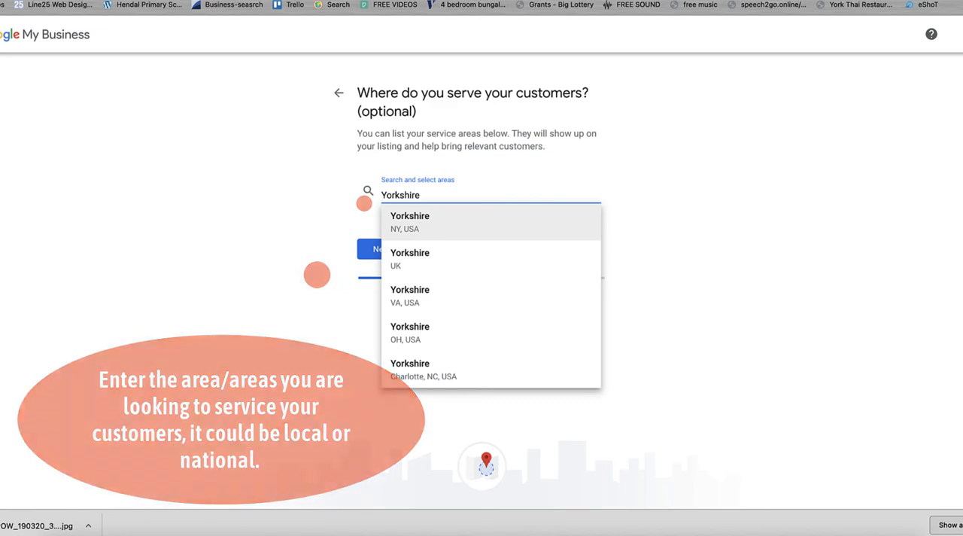
{"action": "left_click", "coordinate": [413, 248]}
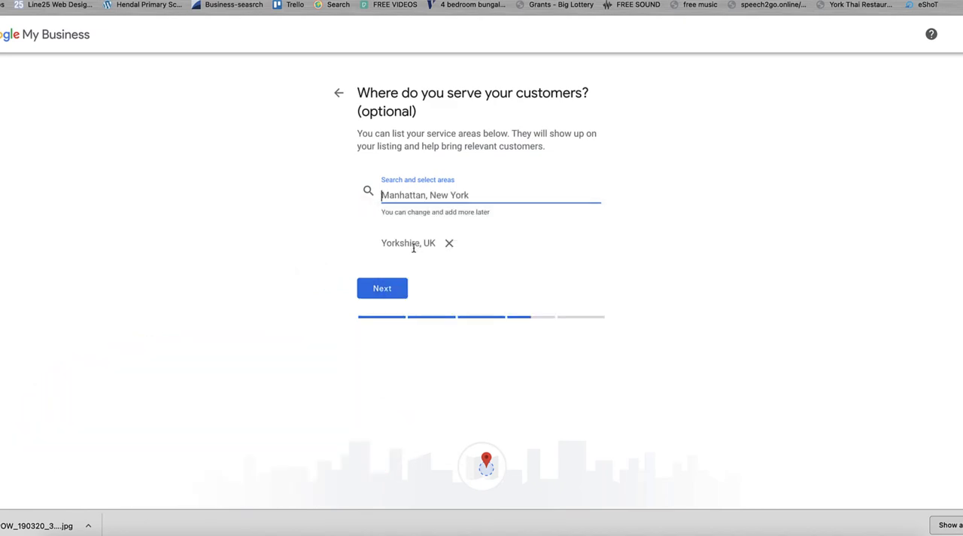
{"action": "left_click", "coordinate": [390, 289]}
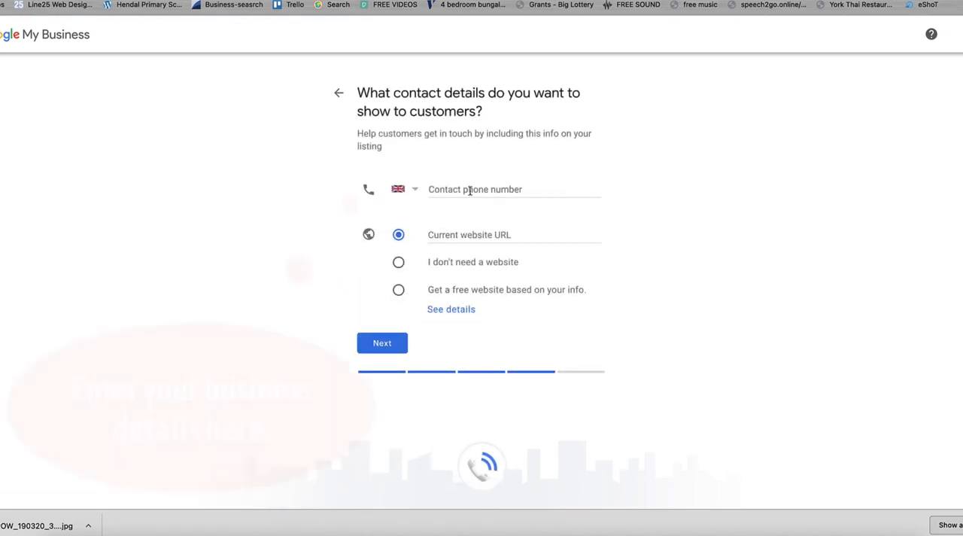
Step: Enter the business's contact phone number and choose the option that no website is needed
{"action": "left_click", "coordinate": [470, 190]}
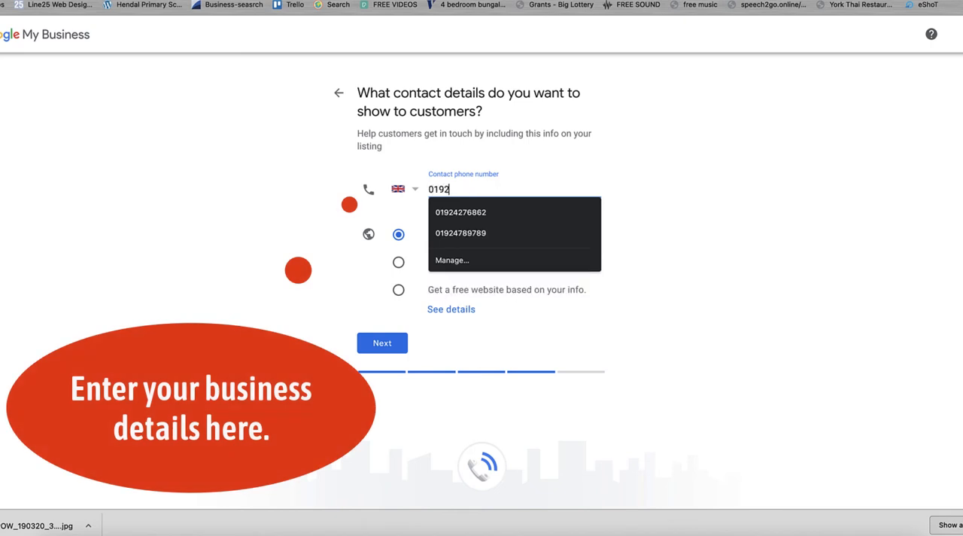
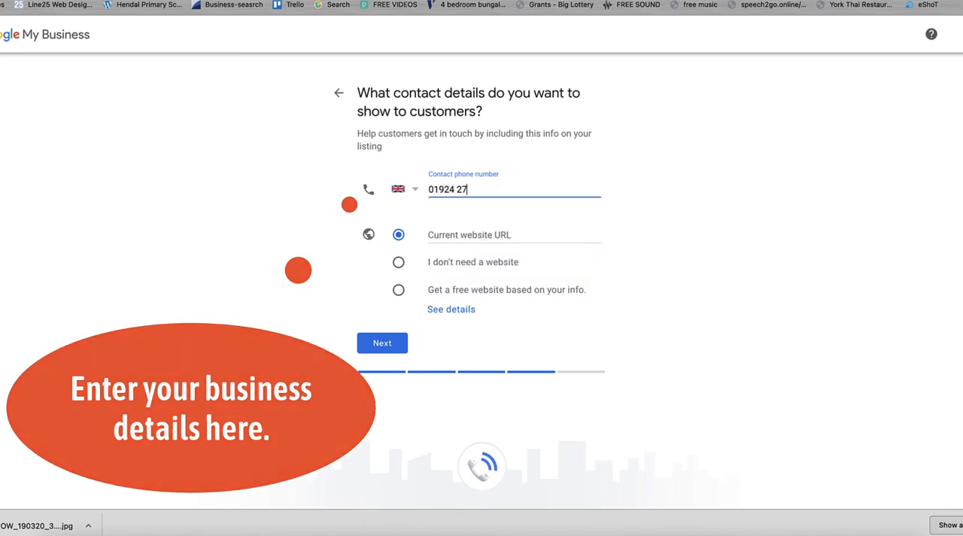
{"action": "left_click", "coordinate": [478, 235]}
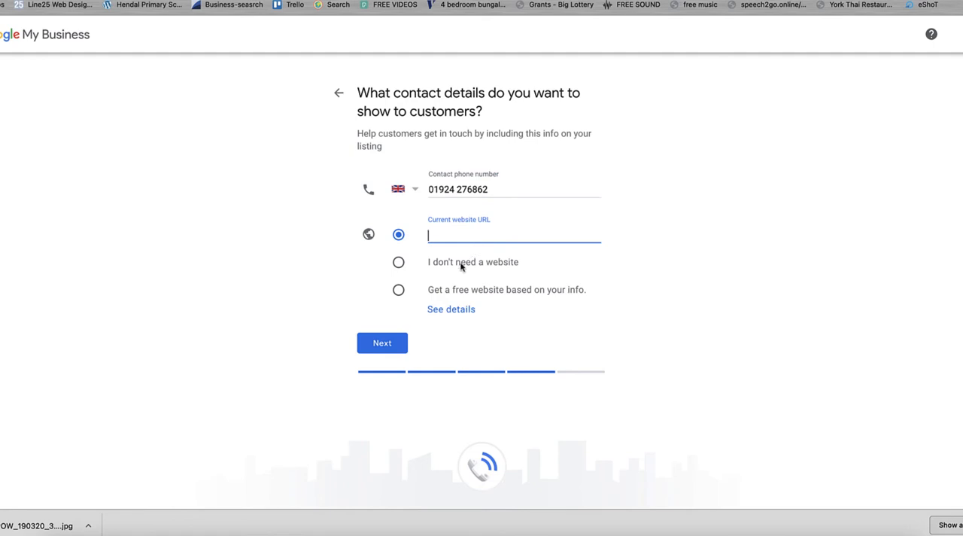
{"action": "left_click", "coordinate": [398, 264]}
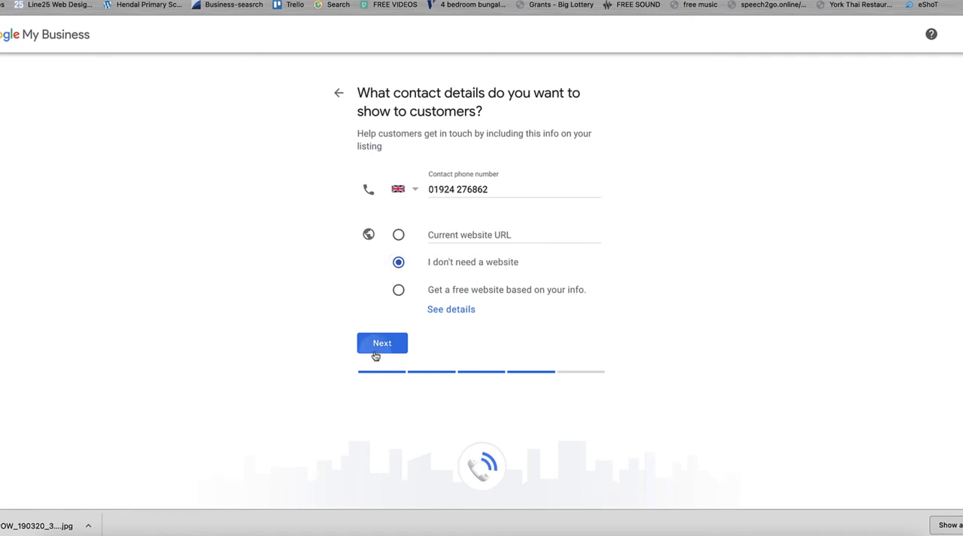
{"action": "left_click", "coordinate": [375, 349]}
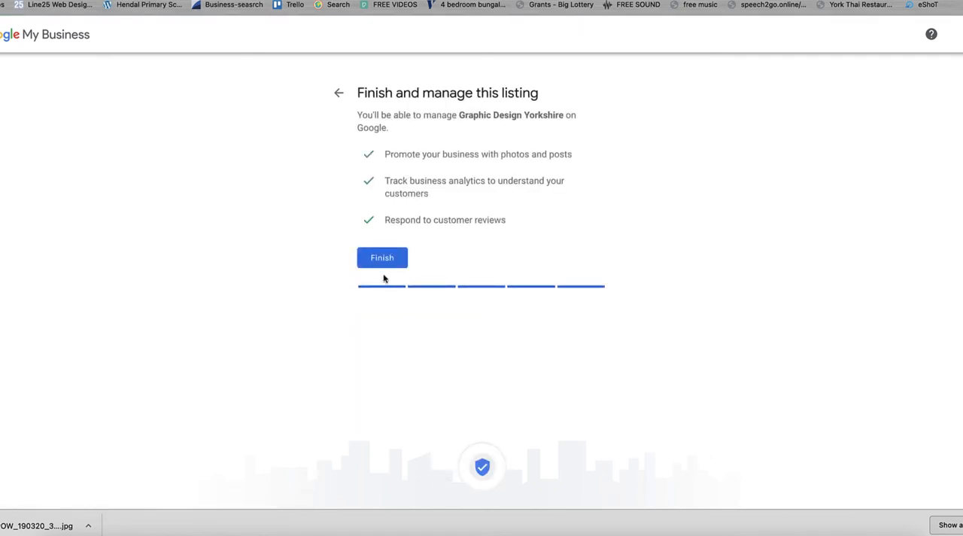
Step: Finish the listing and postpone the mailing address verification
{"action": "left_click", "coordinate": [382, 262]}
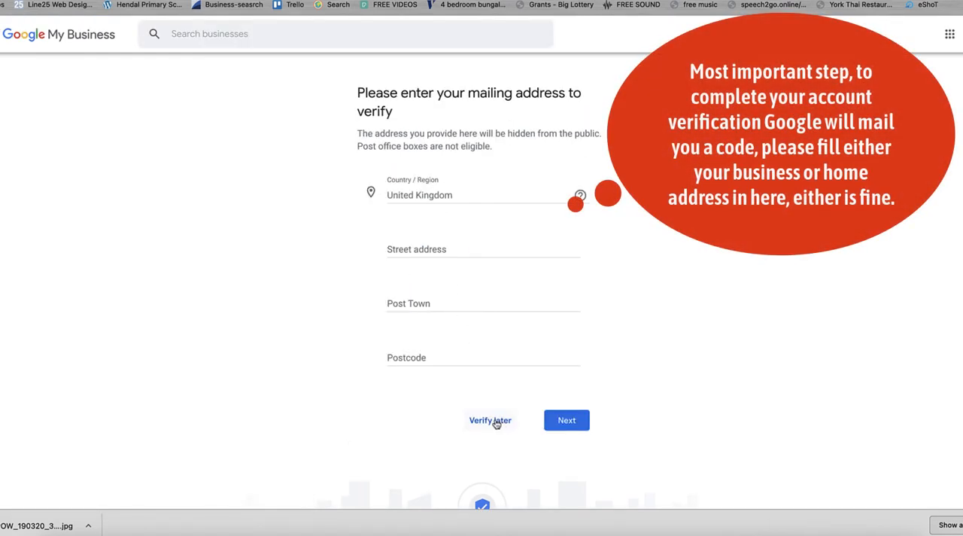
{"action": "left_click", "coordinate": [495, 423]}
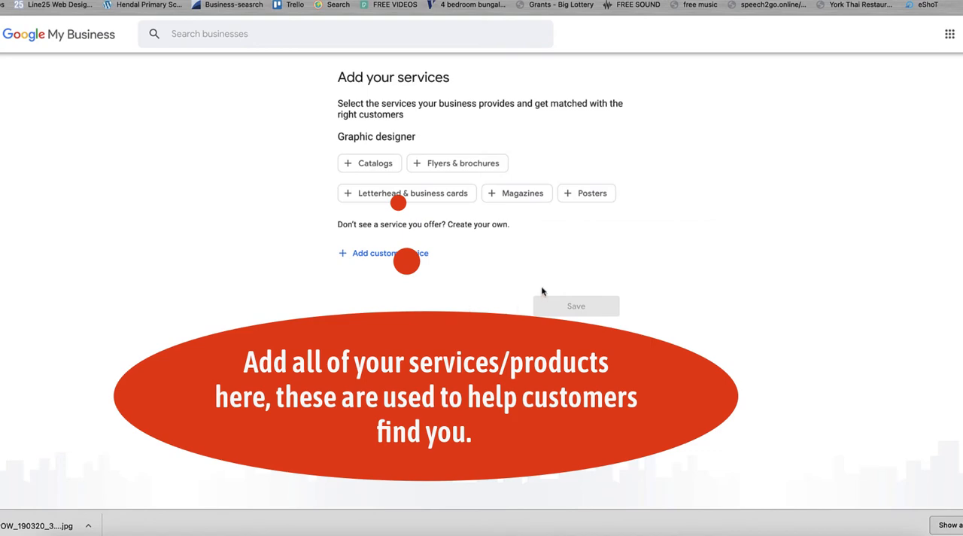
Step: Select the services Catalogs, Flyers & brochures, Letterhead & business cards, Magazines and Posters
{"action": "left_click", "coordinate": [457, 161]}
{"action": "left_click", "coordinate": [378, 164]}
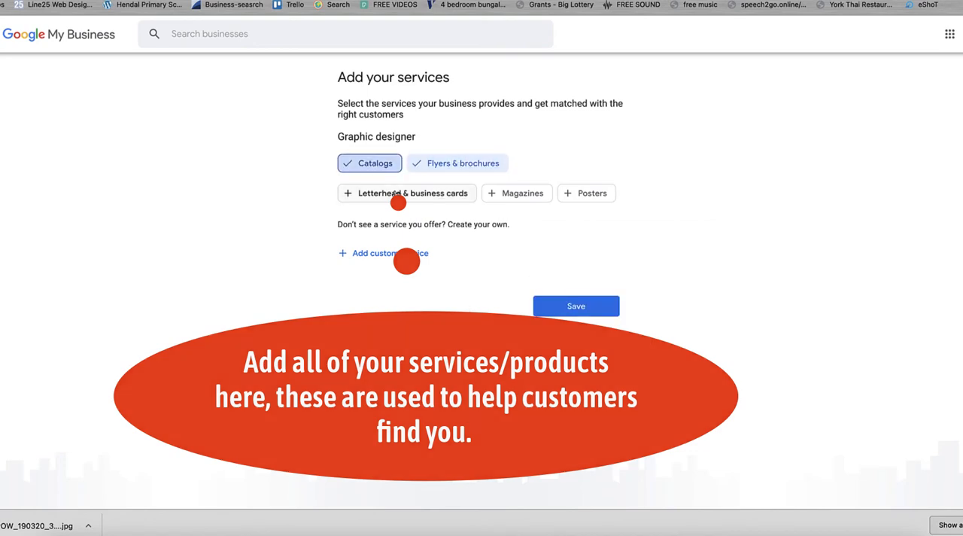
{"action": "left_click", "coordinate": [403, 201]}
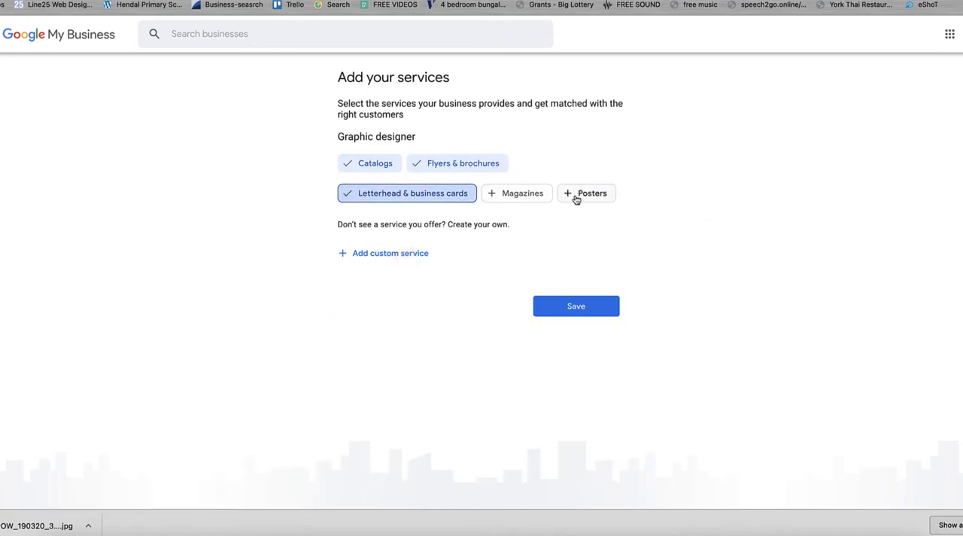
{"action": "left_click", "coordinate": [512, 202]}
{"action": "left_click", "coordinate": [592, 197]}
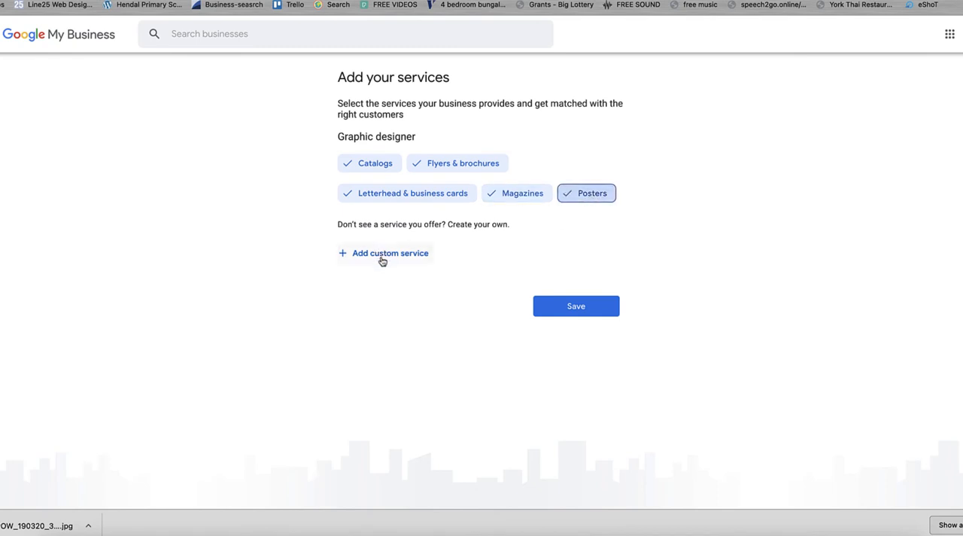
Step: Add the custom services Branding and Web Design, and save the service list
{"action": "left_click", "coordinate": [383, 256]}
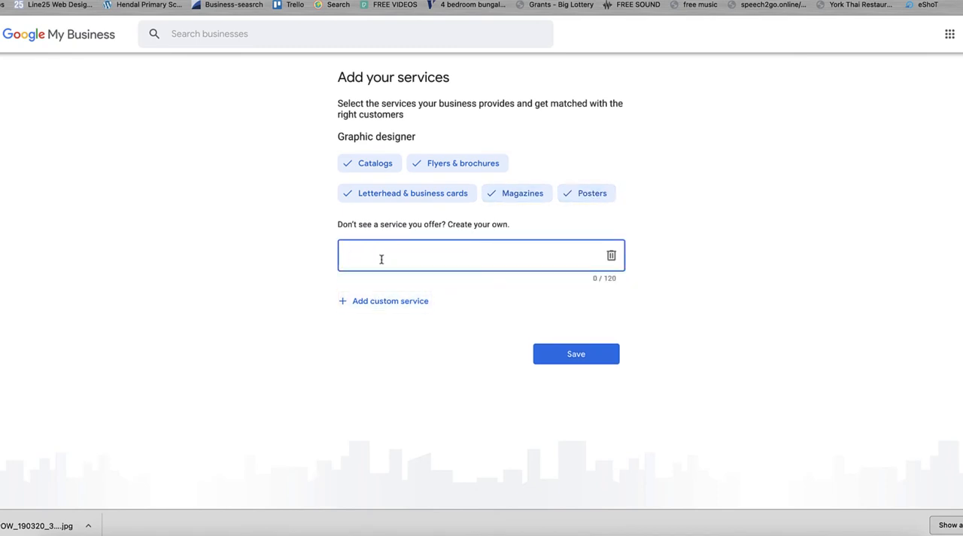
{"action": "type", "text": "Branding"}
{"action": "left_click", "coordinate": [389, 301]}
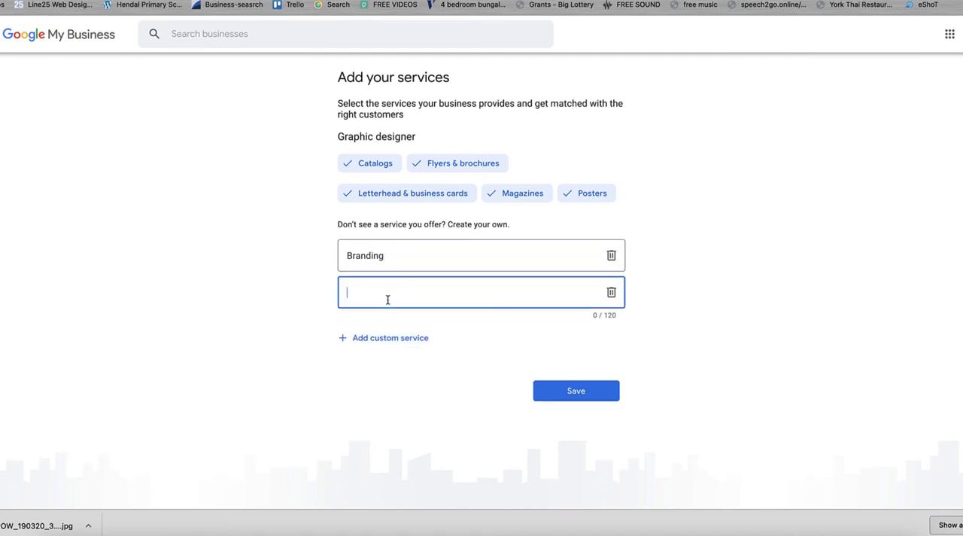
{"action": "type", "text": "Web Design"}
{"action": "left_click", "coordinate": [559, 391]}
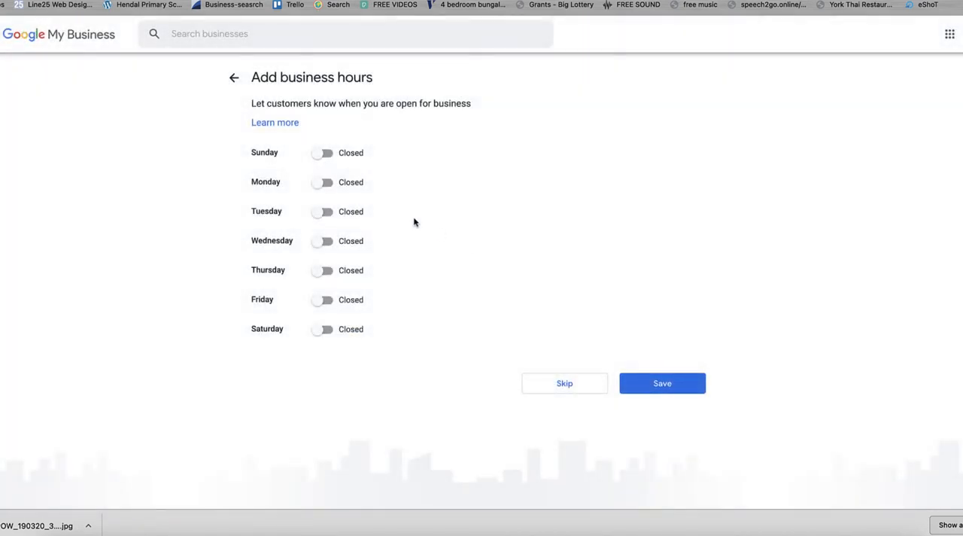
Step: Mark Monday through Friday as open in the business hours
{"action": "left_click", "coordinate": [328, 185]}
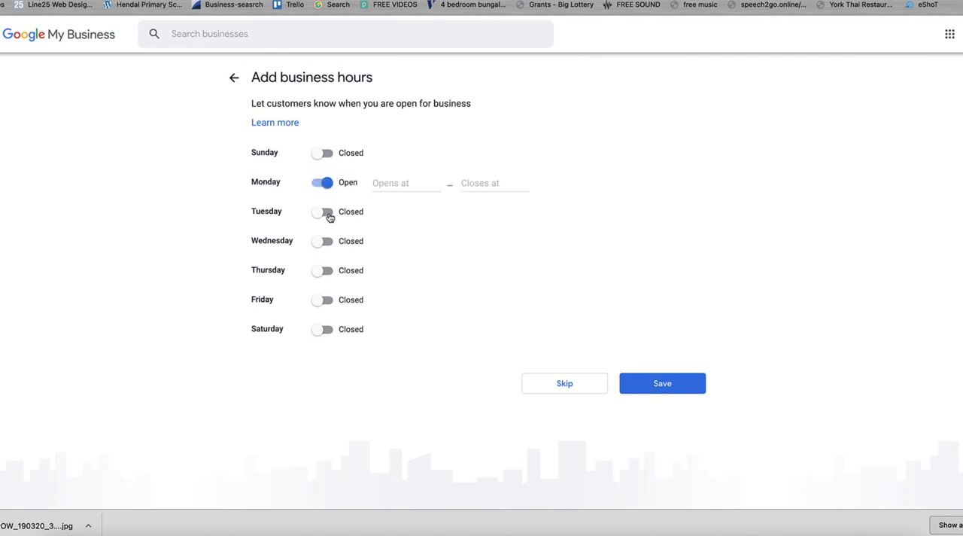
{"action": "left_click", "coordinate": [327, 212]}
{"action": "left_click", "coordinate": [328, 241]}
{"action": "double_click", "coordinate": [329, 270]}
{"action": "left_click", "coordinate": [329, 271]}
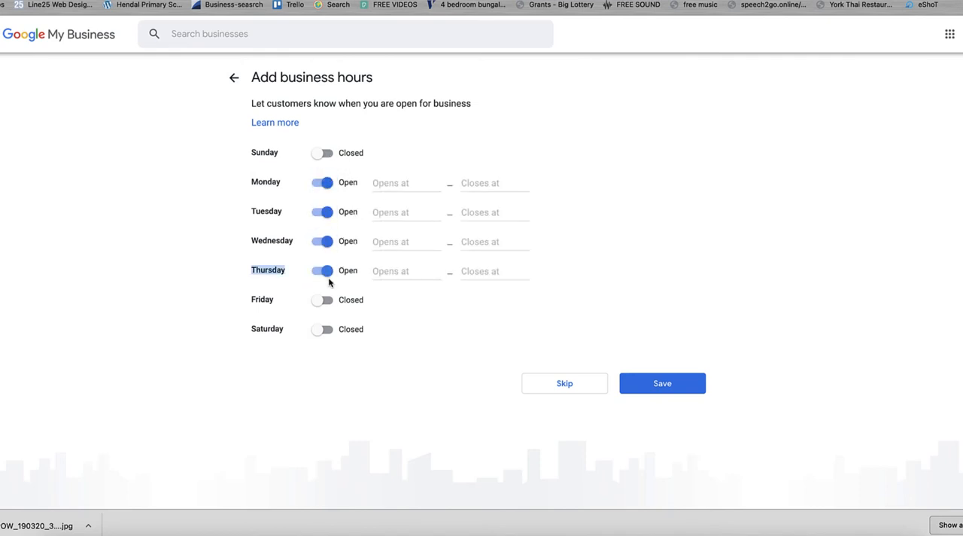
{"action": "left_click", "coordinate": [328, 299]}
Step: Set Monday's business hours to 9:00 AM – 5:00 PM
{"action": "left_click", "coordinate": [399, 188]}
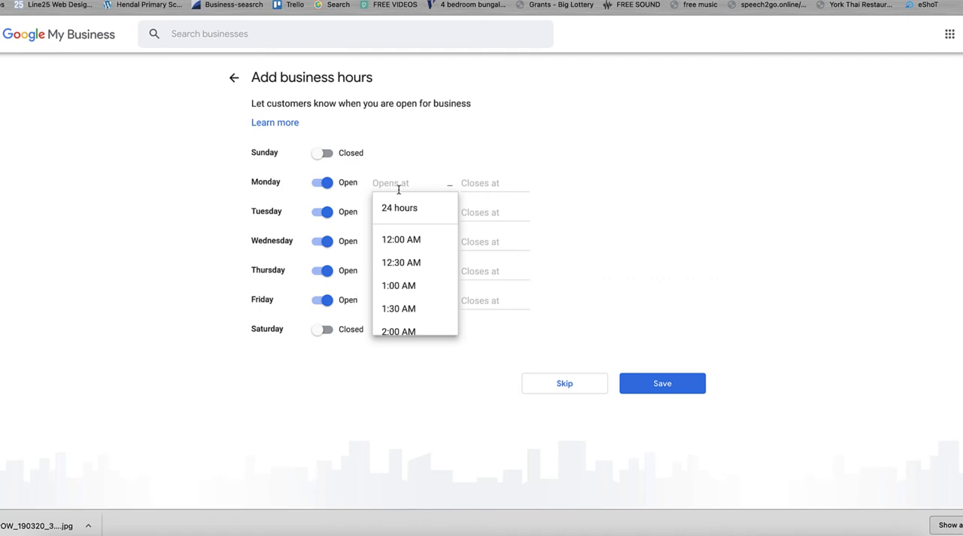
{"action": "type", "text": "9"}
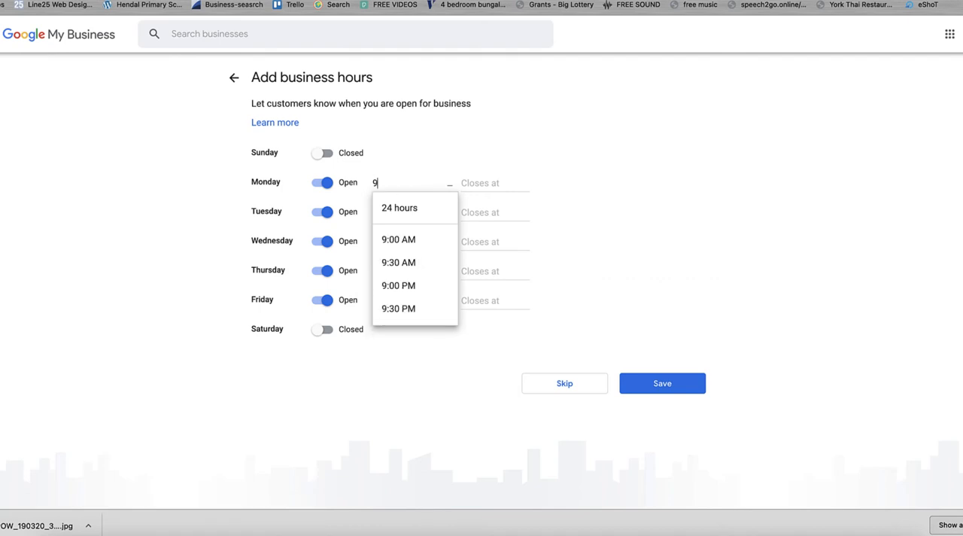
{"action": "left_click", "coordinate": [423, 241]}
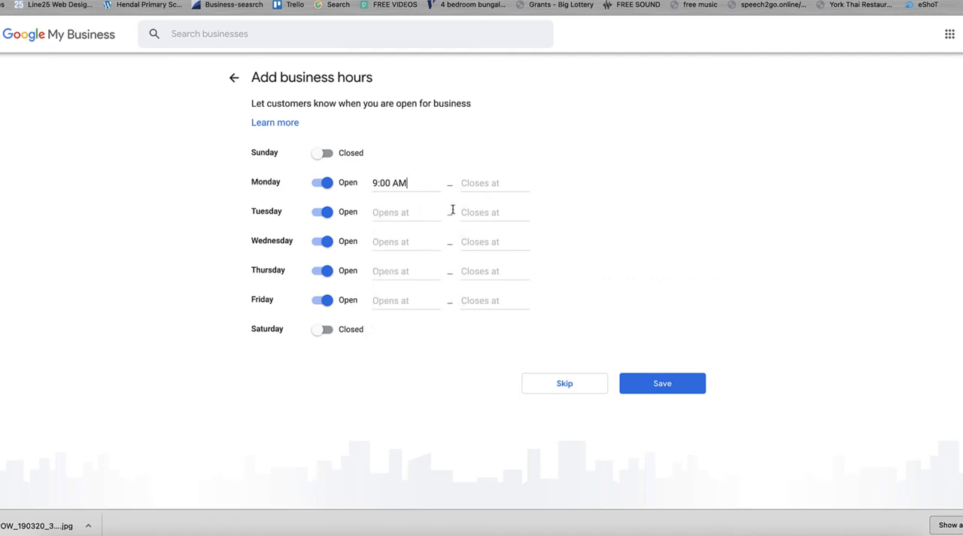
{"action": "left_click", "coordinate": [493, 178]}
{"action": "type", "text": "5"}
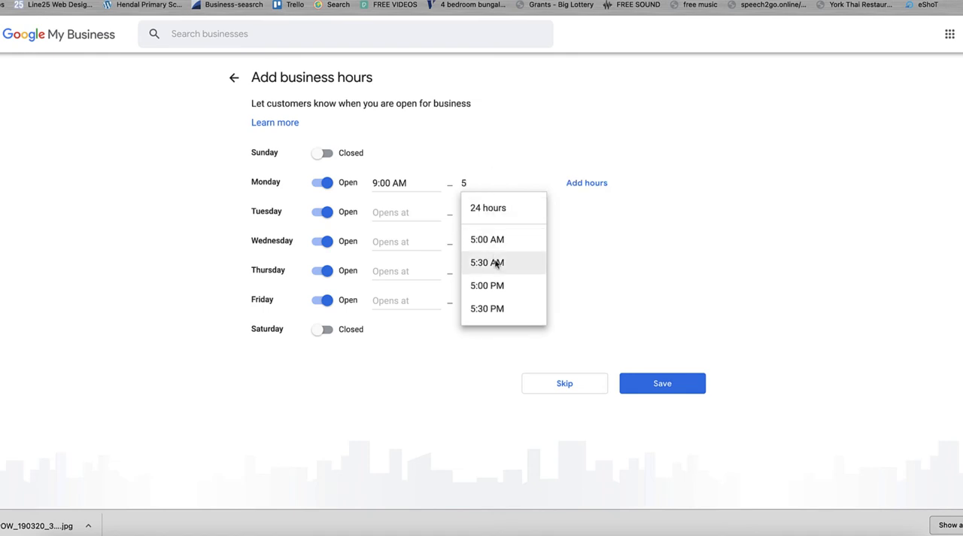
{"action": "left_click", "coordinate": [494, 284]}
Step: Copy Monday's 9:00 AM opening time into Tuesday's opening time
{"action": "left_click_drag", "start_coordinate": [412, 184], "coordinate": [356, 185]}
{"action": "key", "text": "ctrl+c"}
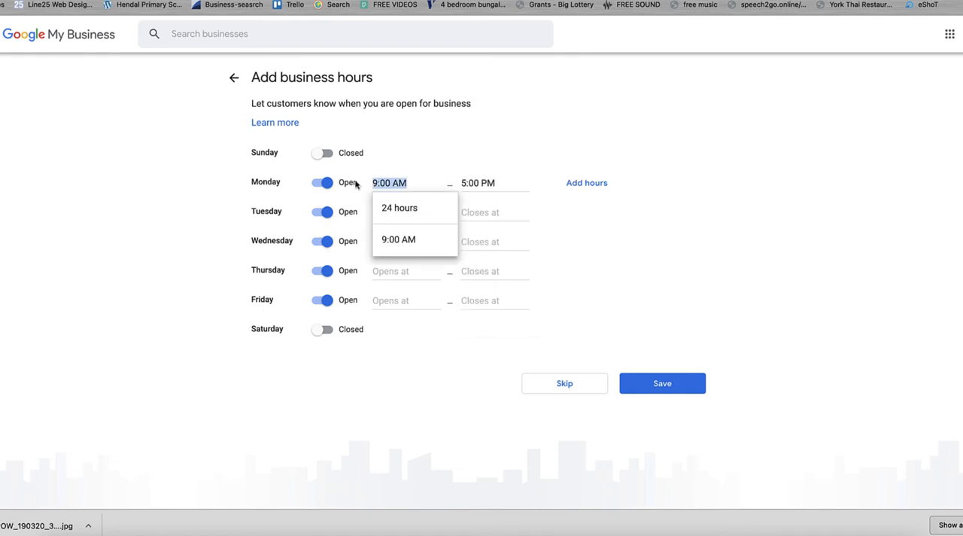
{"action": "left_click", "coordinate": [553, 217]}
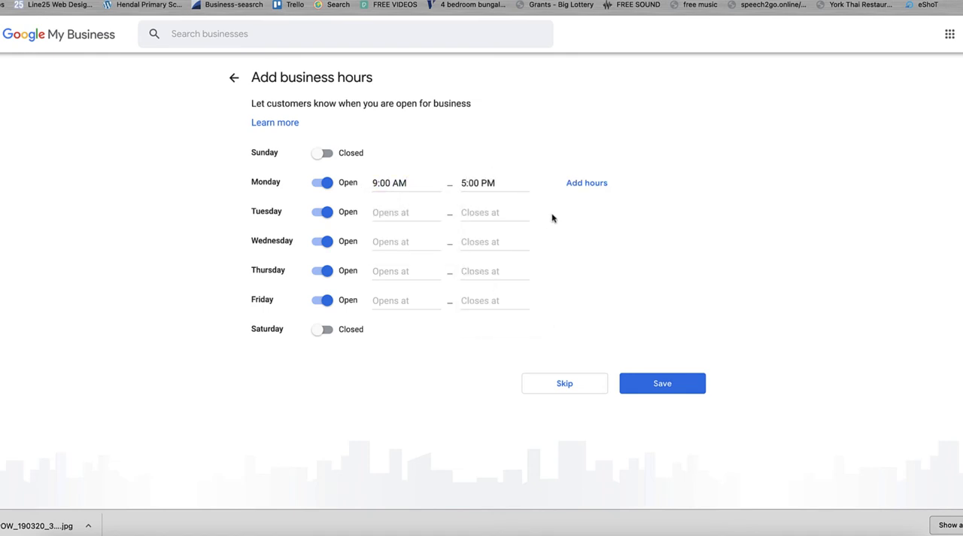
{"action": "left_click", "coordinate": [399, 214]}
{"action": "key", "text": "ctrl+v"}
Step: Set the opening times for Wednesday, Thursday and Friday to 9:00 AM, with Thursday marked as open
{"action": "left_click", "coordinate": [322, 271]}
{"action": "left_click", "coordinate": [413, 238]}
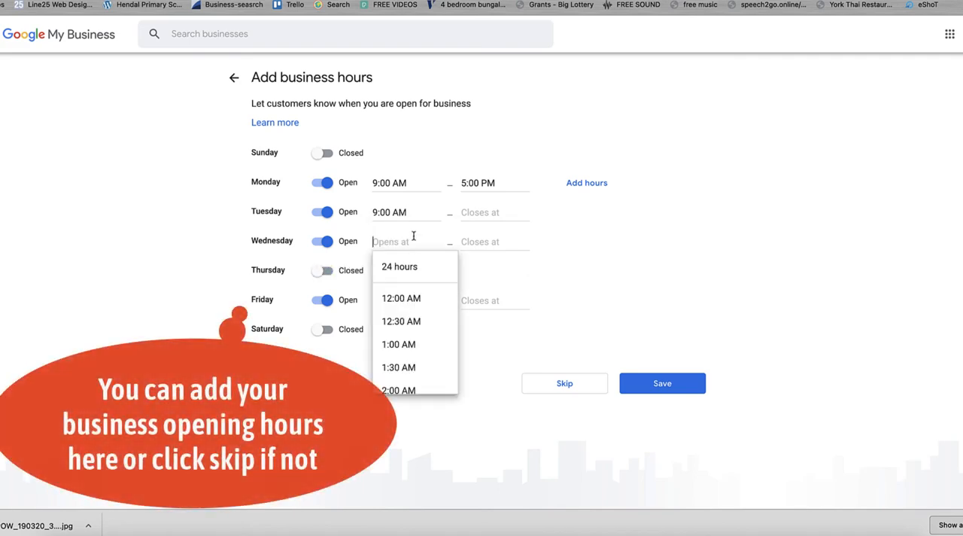
{"action": "key", "text": "ctrl+v"}
{"action": "left_click", "coordinate": [403, 296]}
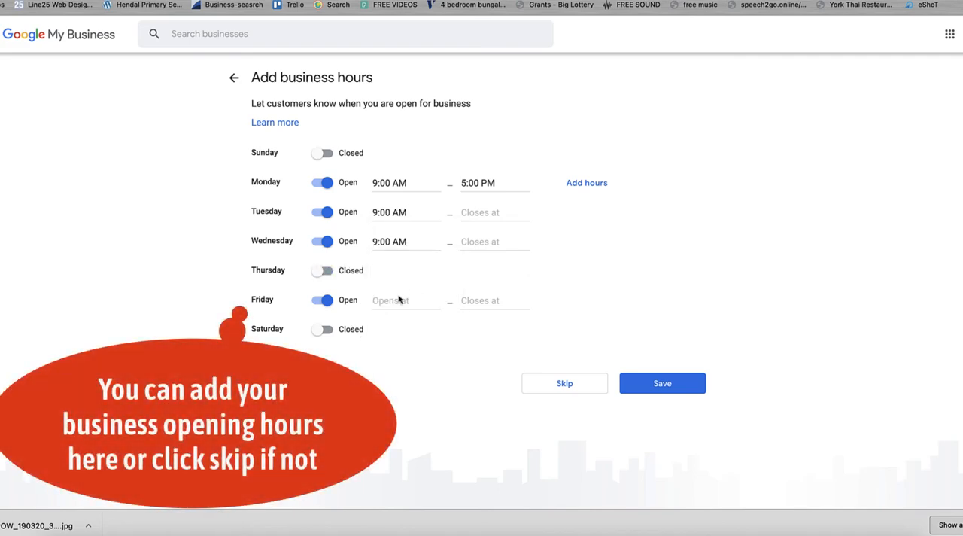
{"action": "left_click", "coordinate": [322, 270]}
{"action": "left_click", "coordinate": [387, 271]}
{"action": "key", "text": "ctrl+v"}
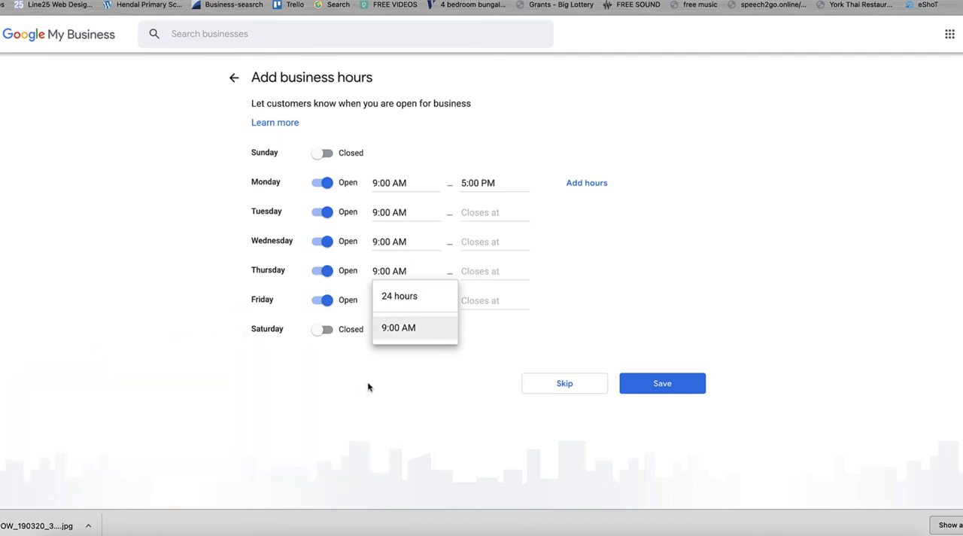
{"action": "left_click", "coordinate": [368, 387]}
{"action": "left_click", "coordinate": [411, 300]}
{"action": "key", "text": "ctrl+v"}
Step: Copy Monday's 5:00 PM closing time into the closing times for Tuesday and Wednesday
{"action": "left_click", "coordinate": [499, 180]}
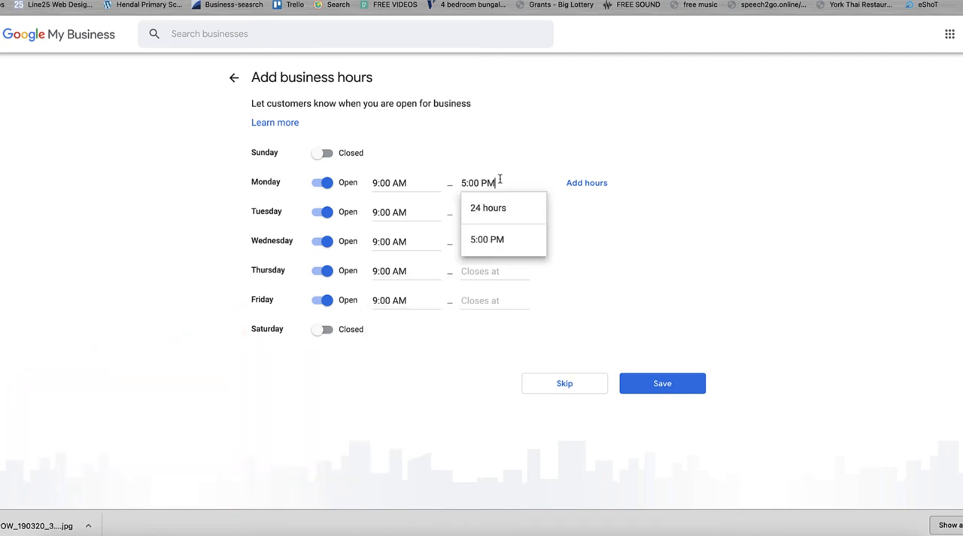
{"action": "left_click_drag", "start_coordinate": [500, 179], "coordinate": [417, 179]}
{"action": "key", "text": "ctrl+c"}
{"action": "left_click", "coordinate": [744, 344]}
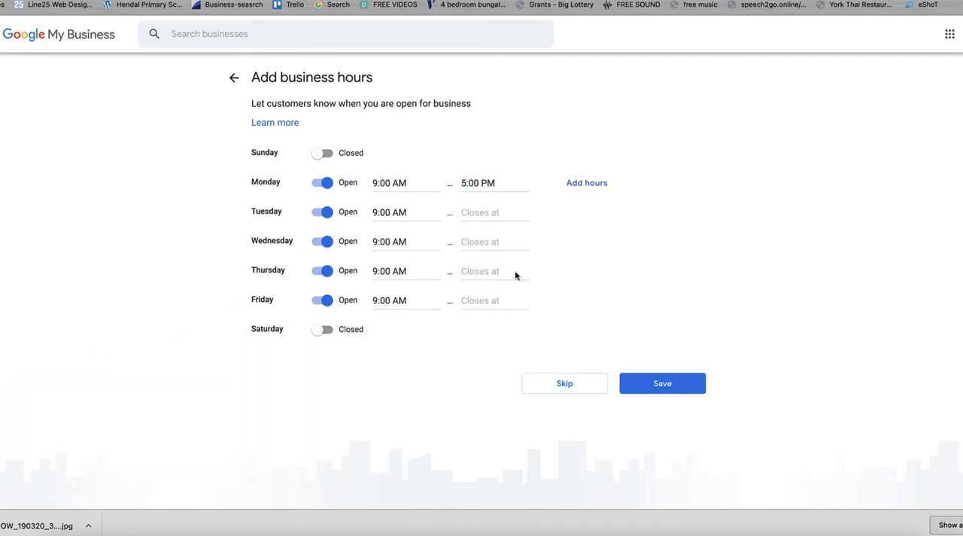
{"action": "left_click", "coordinate": [489, 212]}
{"action": "key", "text": "ctrl+v"}
{"action": "left_click", "coordinate": [569, 232]}
{"action": "left_click", "coordinate": [516, 242]}
{"action": "key", "text": "ctrl+v"}
{"action": "left_click", "coordinate": [567, 305]}
Step: Paste the copied 5:00 PM closing time into the closing times for Thursday and Friday
{"action": "left_click", "coordinate": [470, 278]}
{"action": "key", "text": "ctrl+v"}
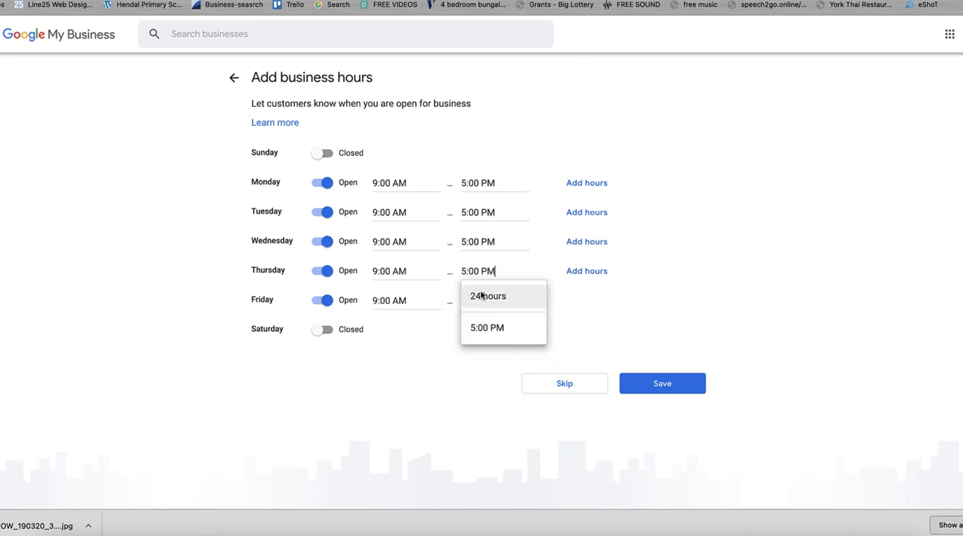
{"action": "left_click", "coordinate": [602, 292]}
{"action": "left_click", "coordinate": [462, 302]}
{"action": "key", "text": "ctrl+v"}
{"action": "left_click", "coordinate": [679, 345]}
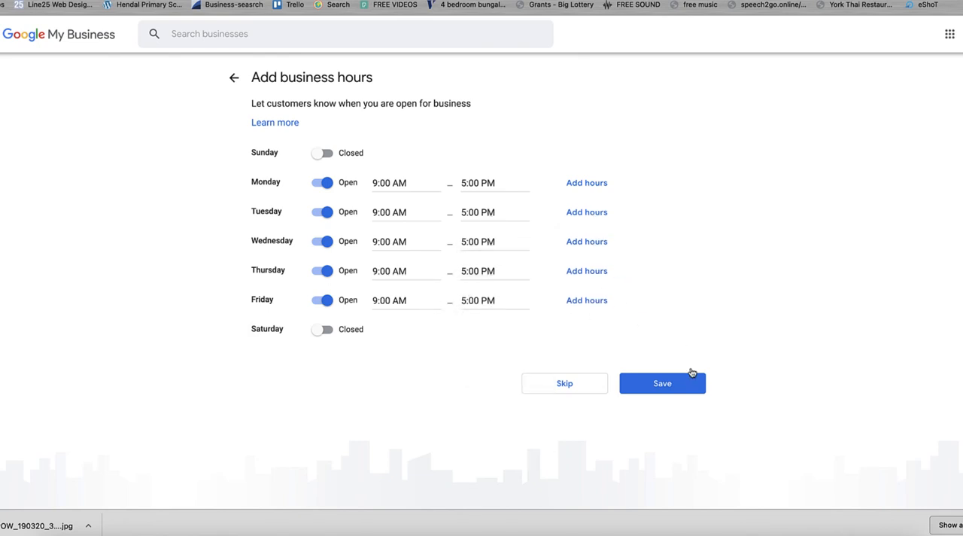
Step: Save the business hours, and save the messaging setting with Accept Messages on
{"action": "left_click", "coordinate": [691, 388]}
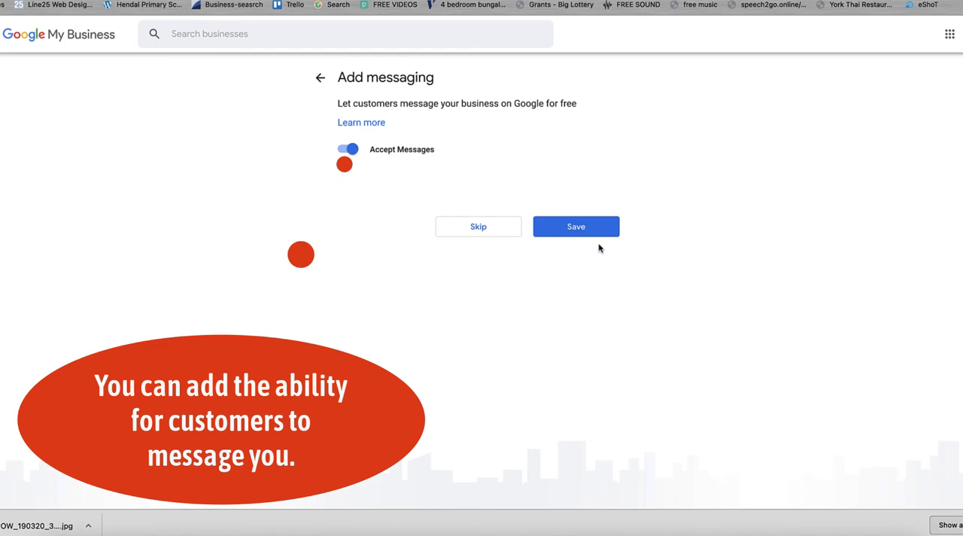
{"action": "left_click", "coordinate": [589, 230]}
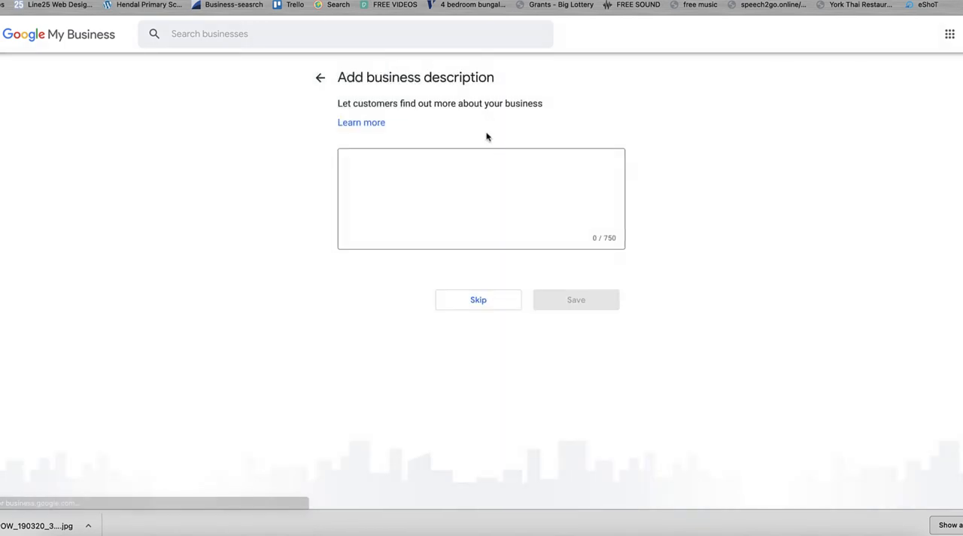
Step: Enter and save a business description beginning "We are a company based in Yorkshire that loves to create beautiful branding and stationery"
{"action": "left_click", "coordinate": [495, 180]}
{"action": "type", "text": "W"}
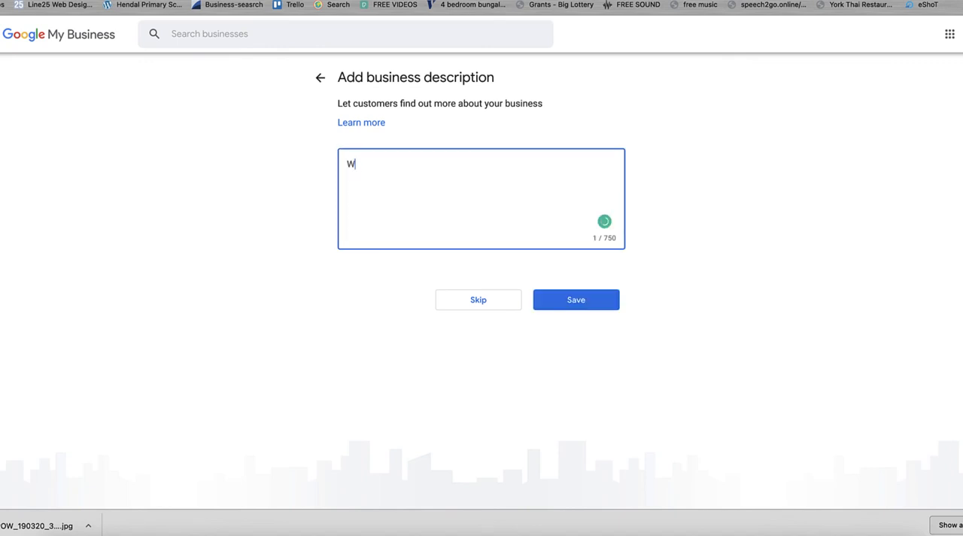
{"action": "type", "text": "e are a"}
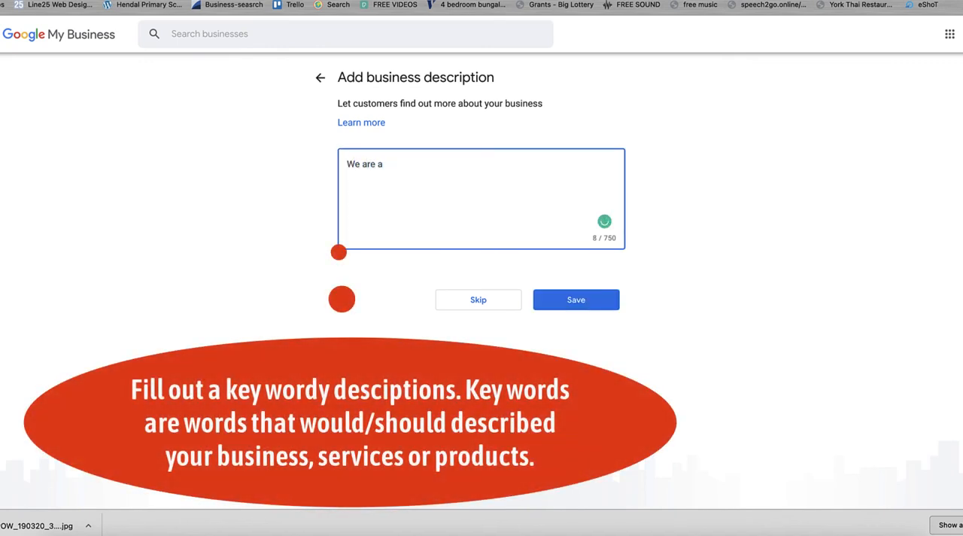
{"action": "type", "text": " com"}
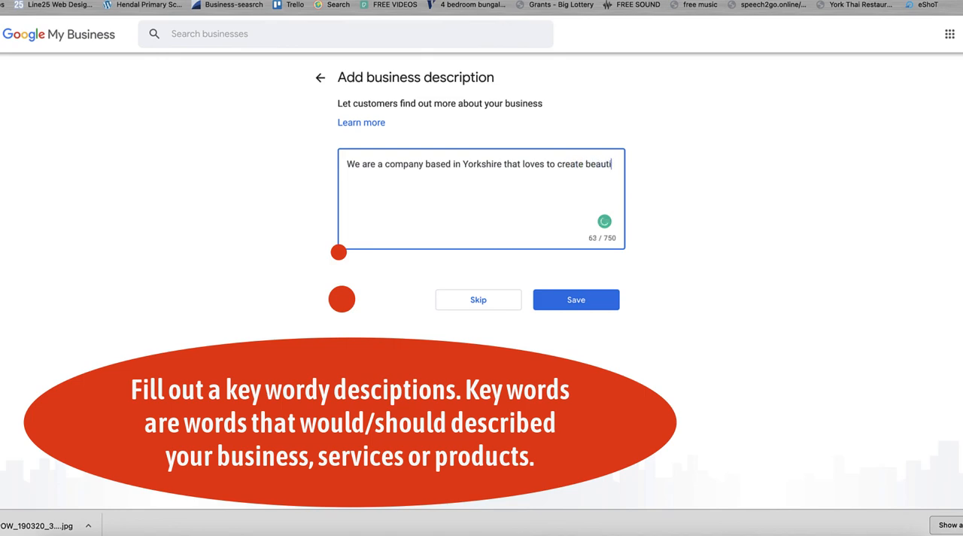
{"action": "type", "text": "ful gra"}
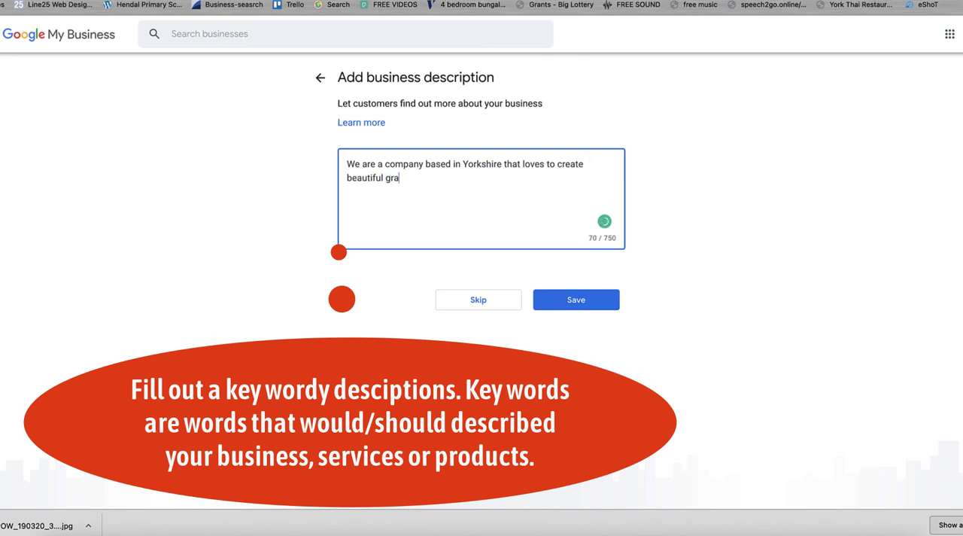
{"action": "key", "text": "BackSpace"}
{"action": "key", "text": "BackSpace"}
{"action": "key", "text": "BackSpace"}
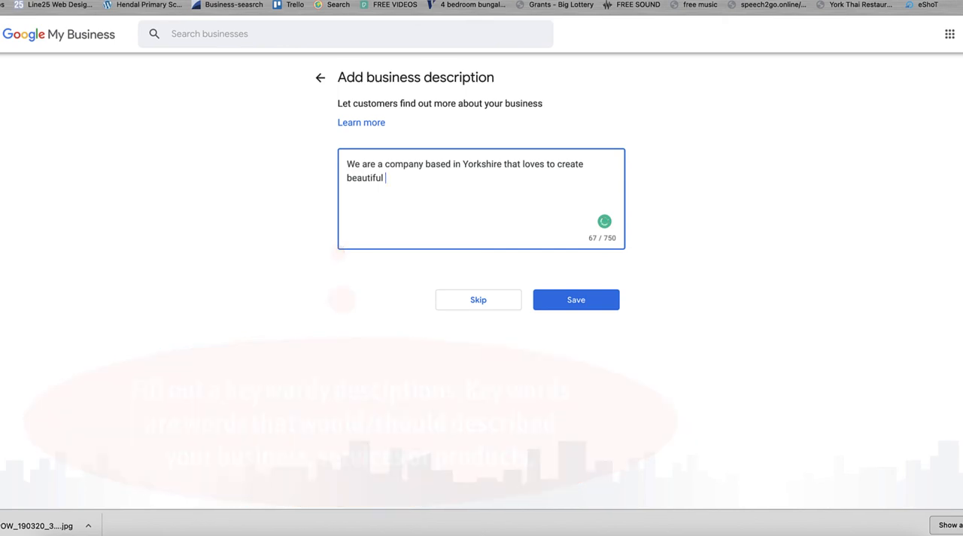
{"action": "type", "text": "branding and stationery for b"}
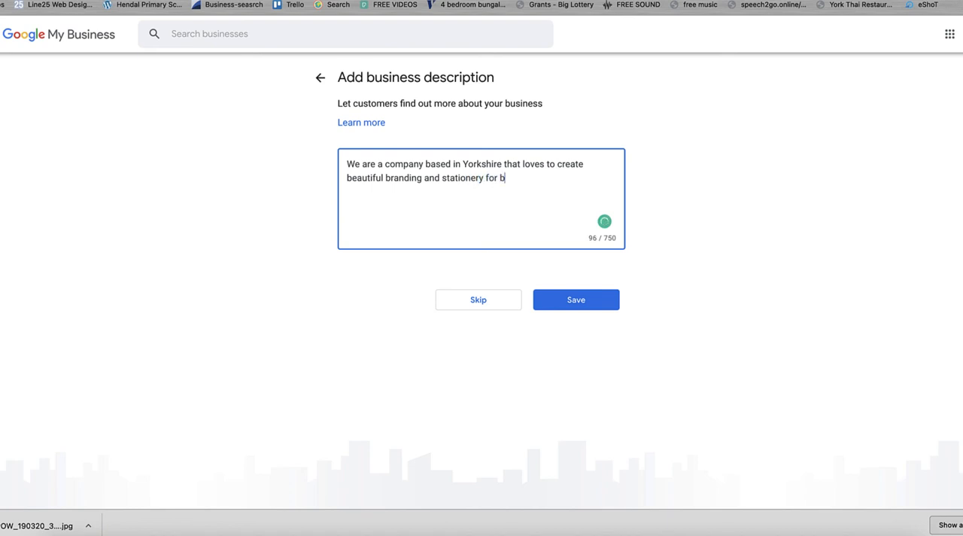
{"action": "type", "text": "nesses."}
{"action": "left_click", "coordinate": [579, 301]}
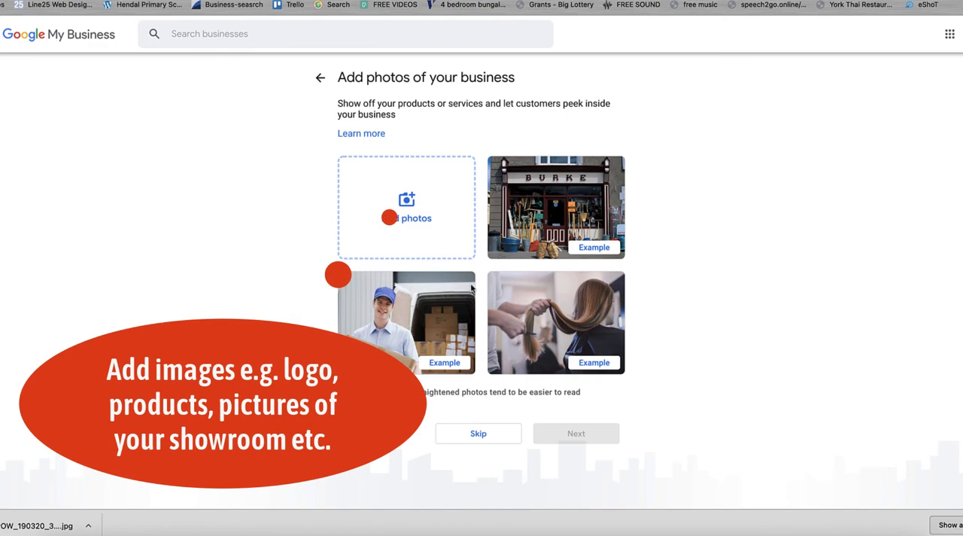
Step: Skip adding business photos and Google Ads advertising, and continue to finish the Business Profile setup
{"action": "left_click", "coordinate": [501, 438]}
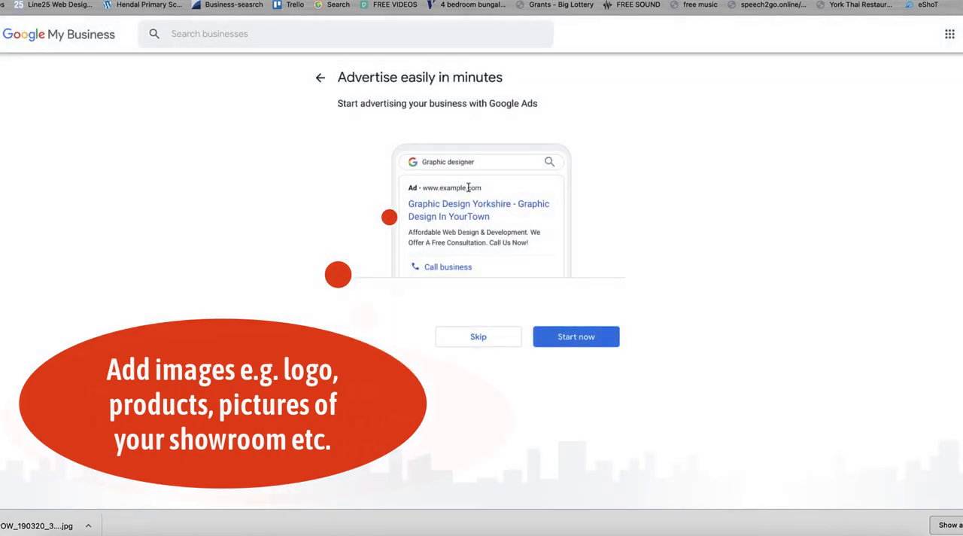
{"action": "left_click", "coordinate": [479, 336]}
{"action": "left_click", "coordinate": [552, 230]}
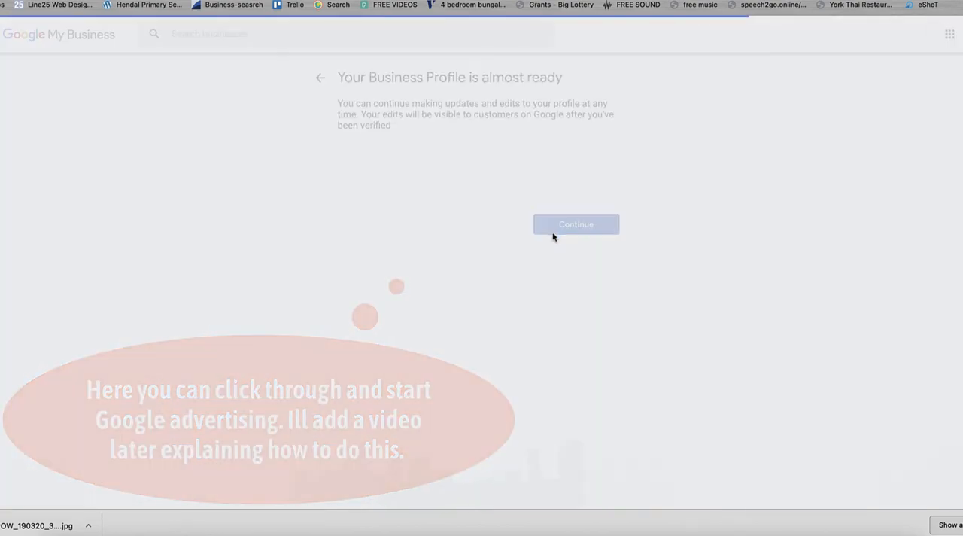